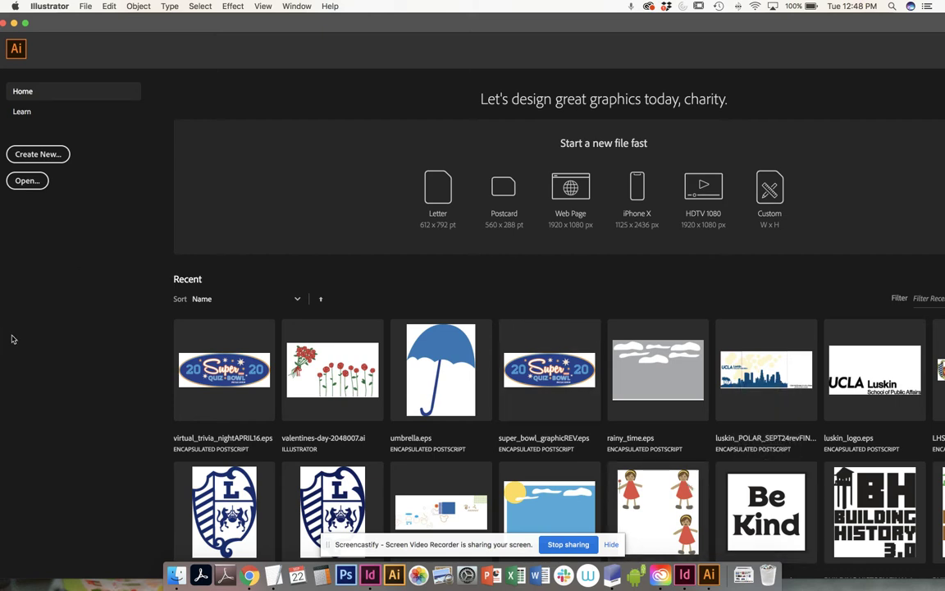
# - Create a new print document from the Letter preset, in inches, 8.5 x 11 in, with portrait orientation
pyautogui.click(39, 155)
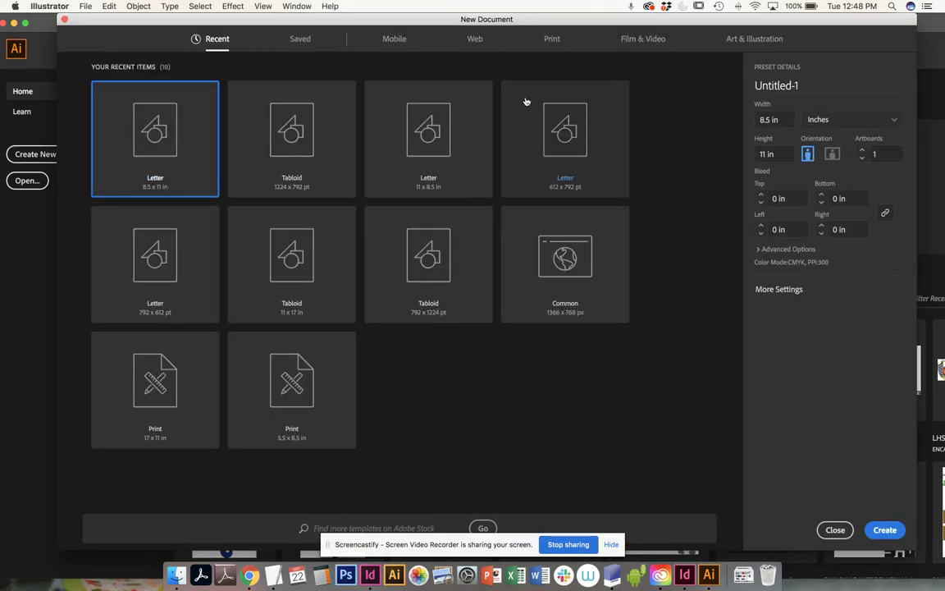
pyautogui.click(552, 40)
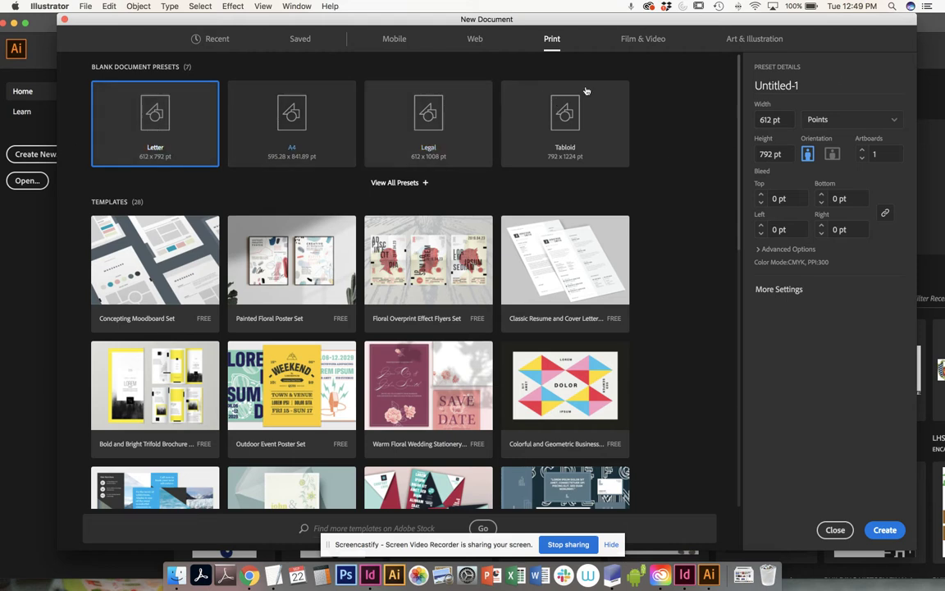
pyautogui.click(818, 120)
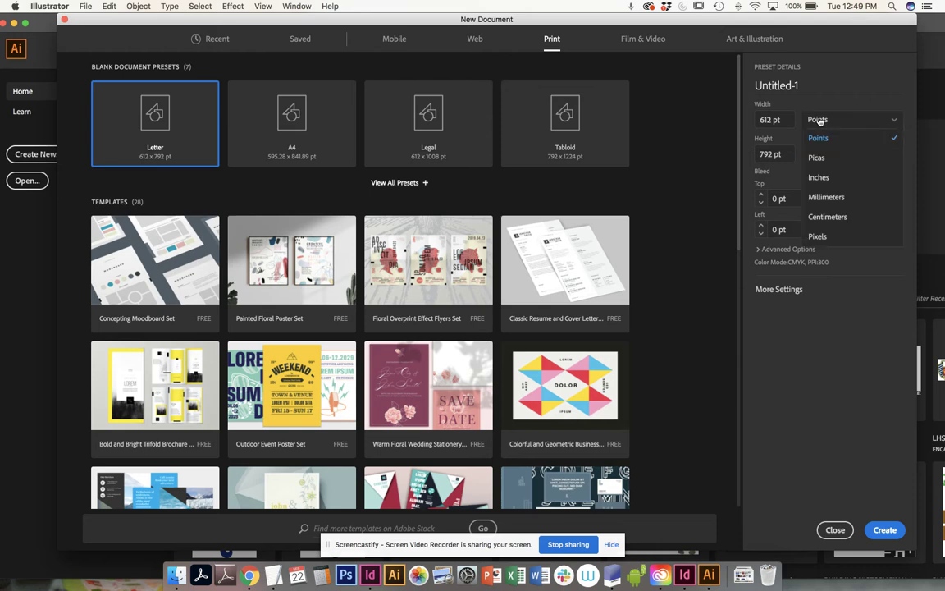
pyautogui.click(820, 177)
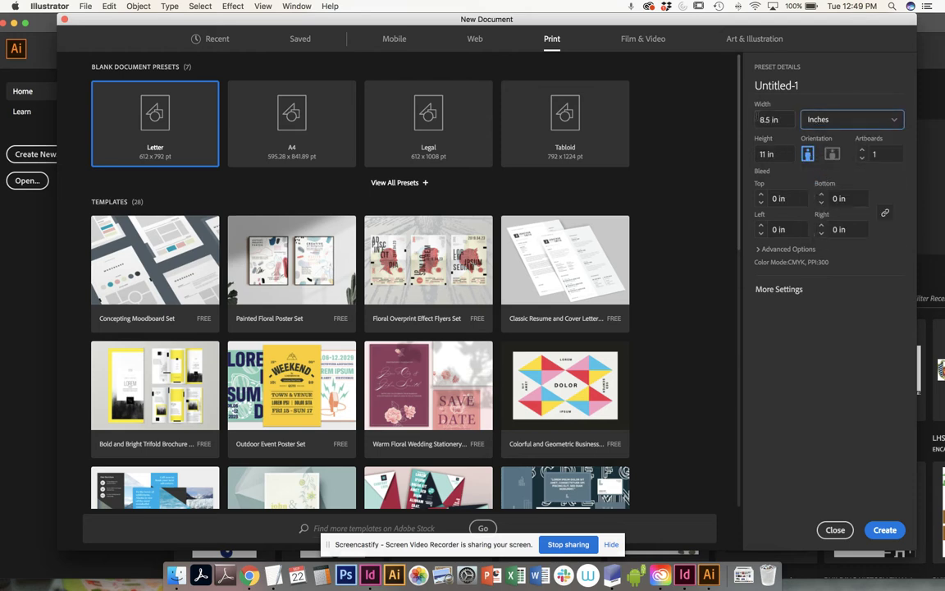
pyautogui.click(809, 155)
pyautogui.click(886, 530)
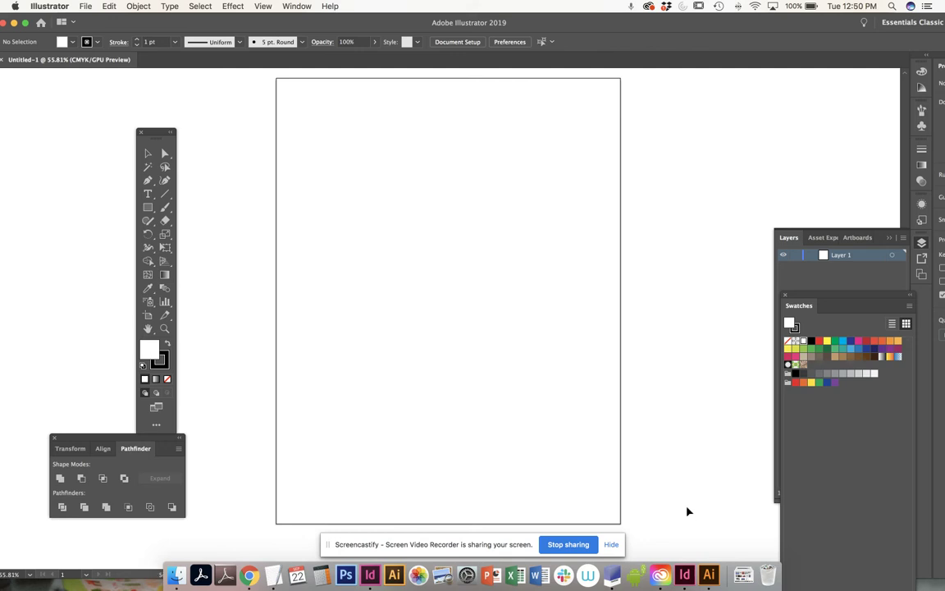
# - Examine the artboard and the full extent of the surrounding canvas at different zoom levels
pyautogui.press('super+minus')
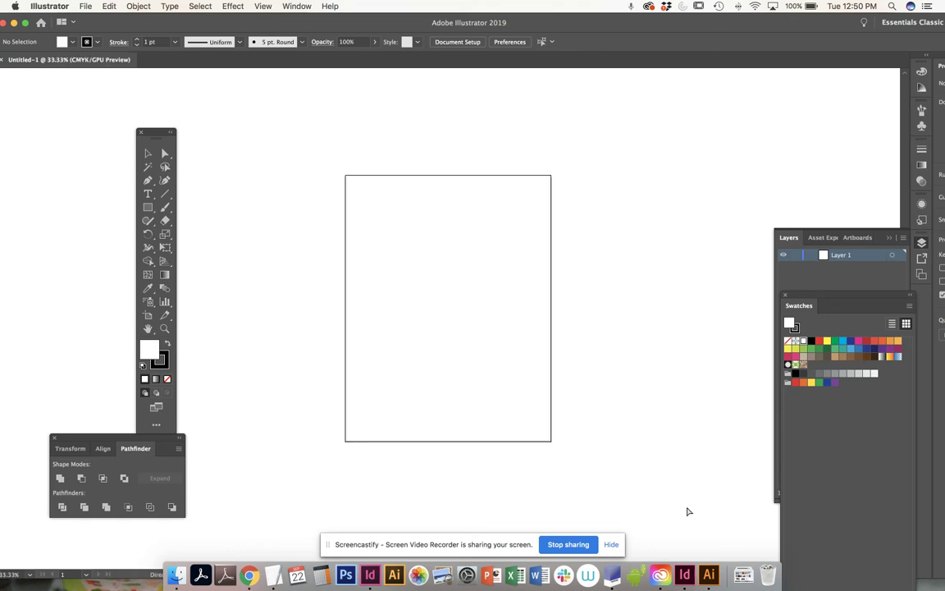
pyautogui.press('super+plus')
pyautogui.press('super+minus')
pyautogui.press('super+minus')
pyautogui.press('super+minus')
pyautogui.press('super+minus')
pyautogui.press('super+minus')
pyautogui.press('super+minus')
pyautogui.press('super+minus')
pyautogui.press('super+minus')
pyautogui.press('super+minus')
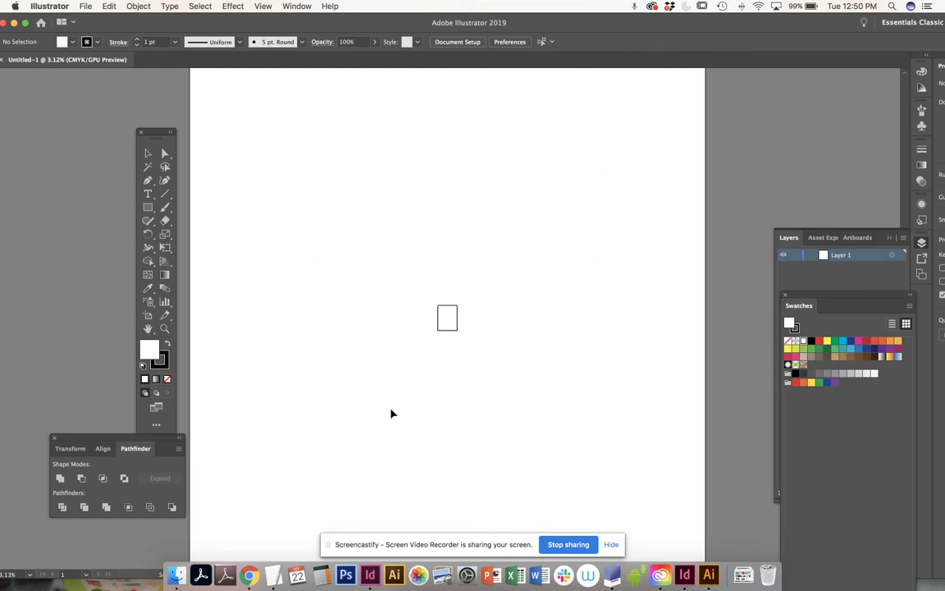
pyautogui.press('super+equal')
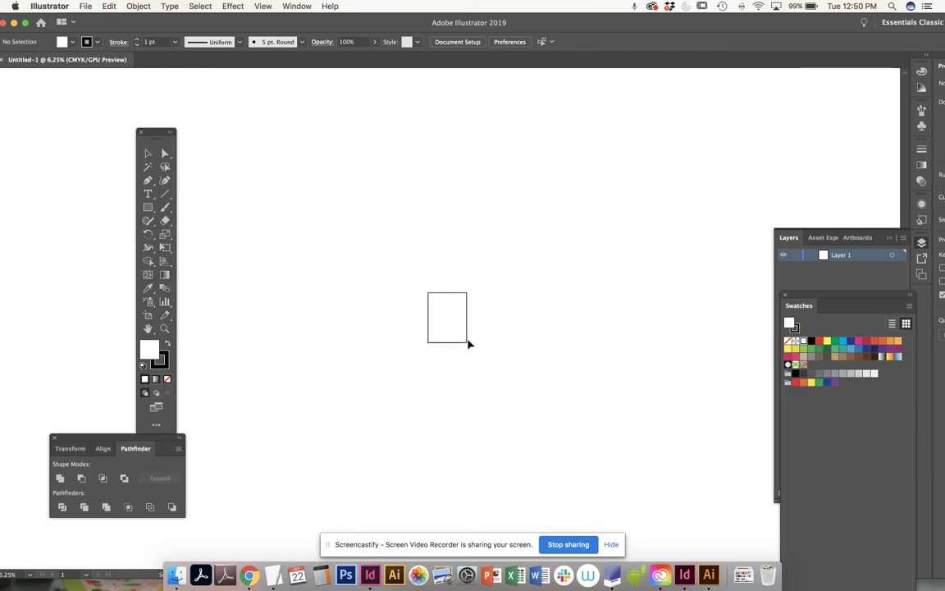
pyautogui.press('a')
pyautogui.press('super+minus')
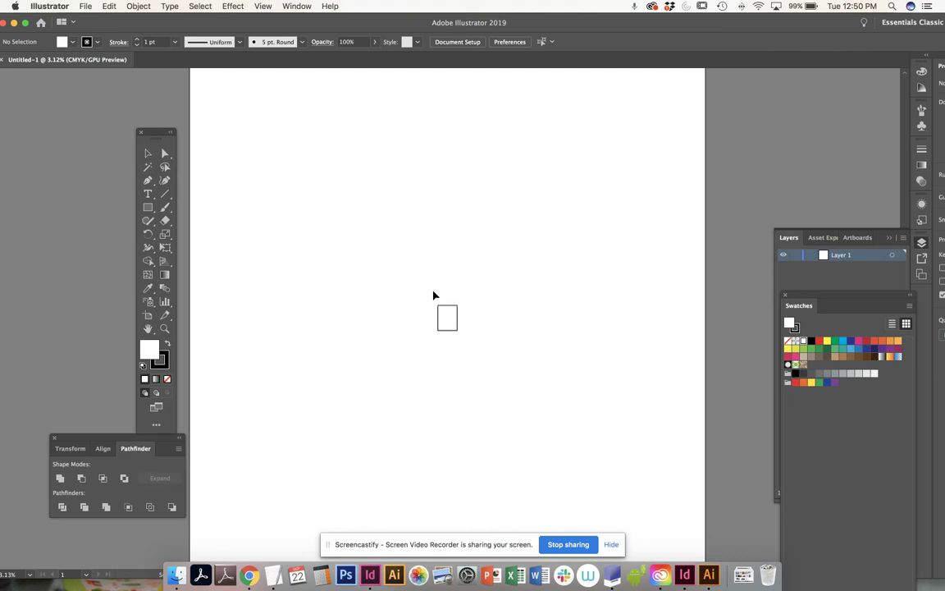
pyautogui.scroll(5, 435, 295)
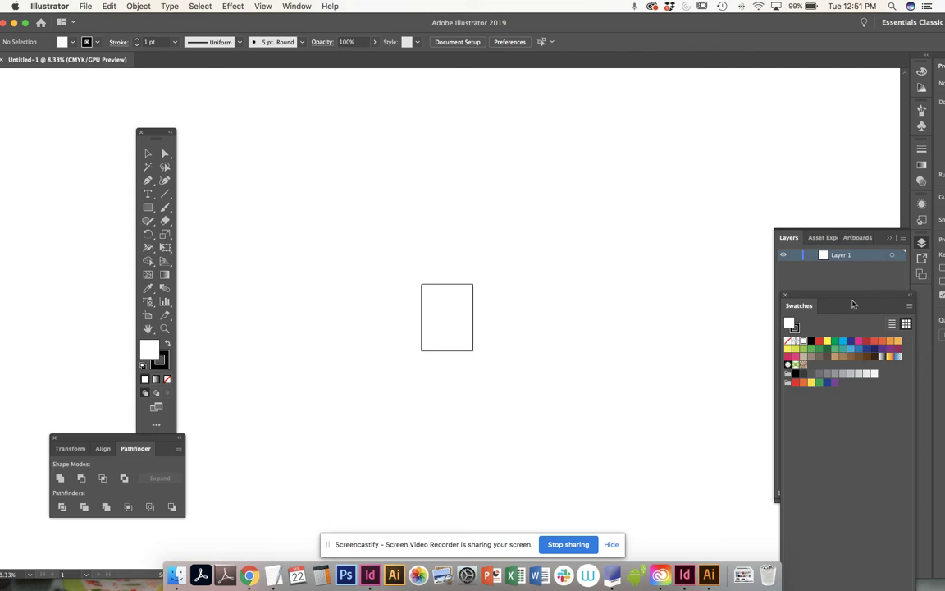
# - Move the floating Swatches panel off the Layers panel and shift the floating toolbox slightly higher
pyautogui.moveTo(852, 305); pyautogui.dragTo(684, 145)
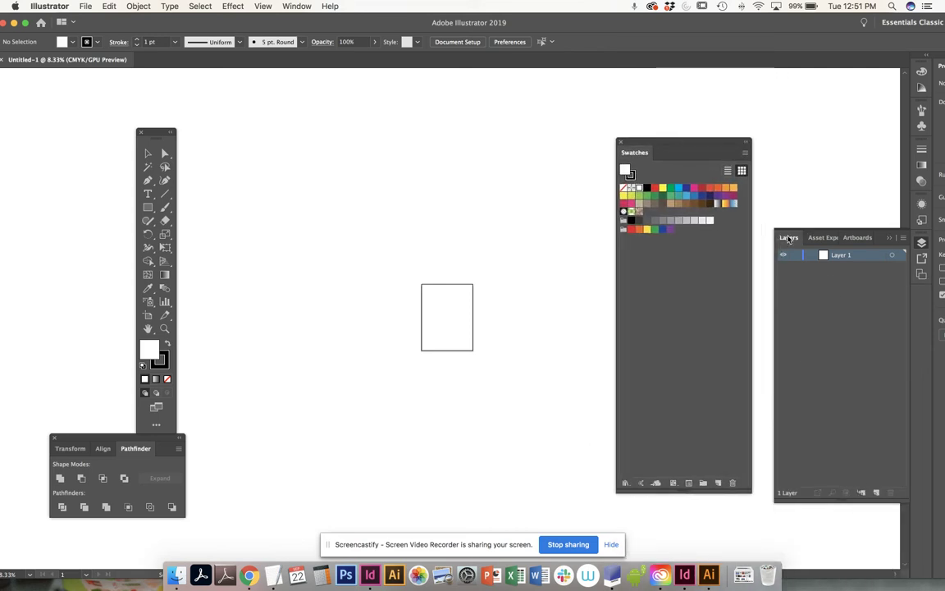
pyautogui.moveTo(154, 142); pyautogui.dragTo(152, 105)
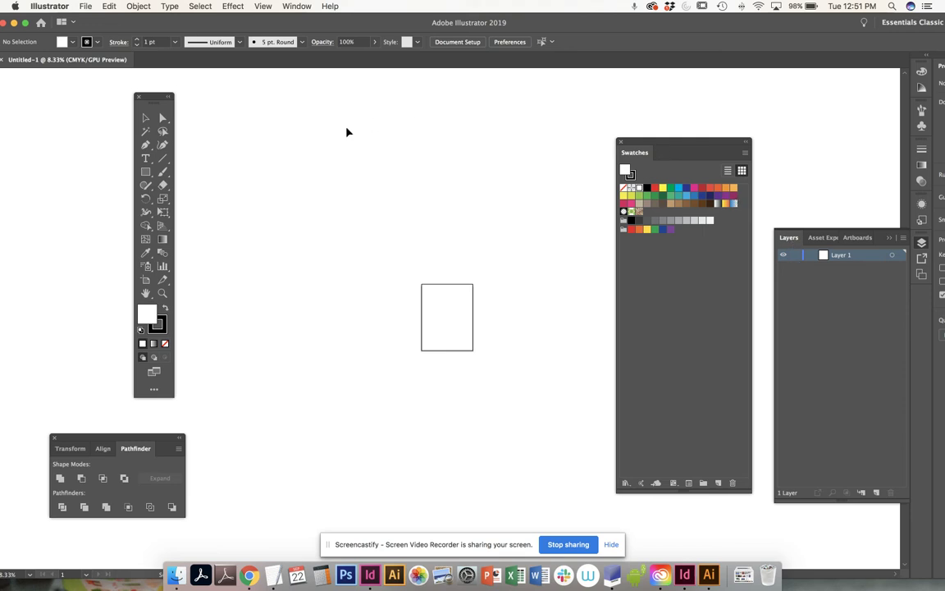
# - Hide the Swatches panel and show it again
pyautogui.click(295, 6)
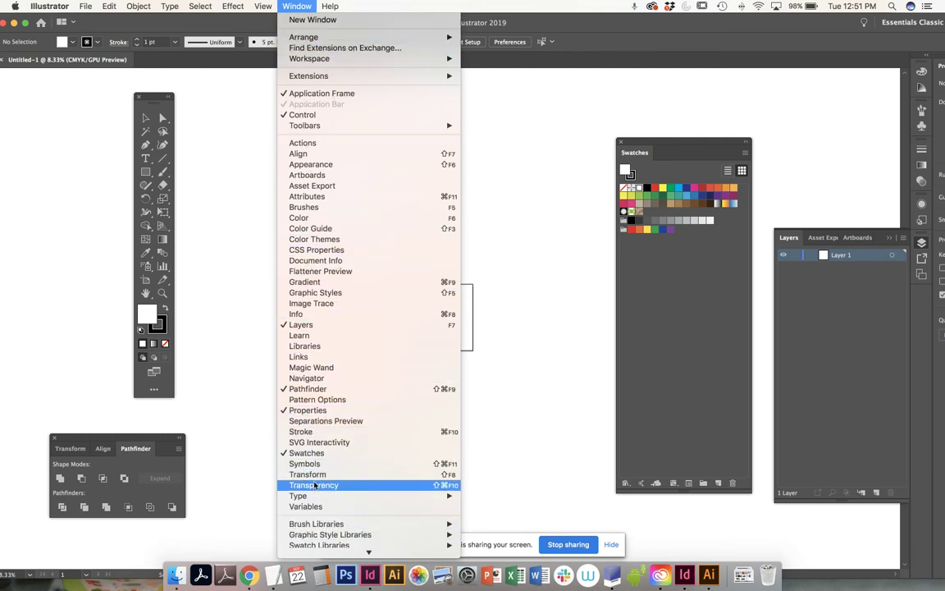
pyautogui.click(315, 455)
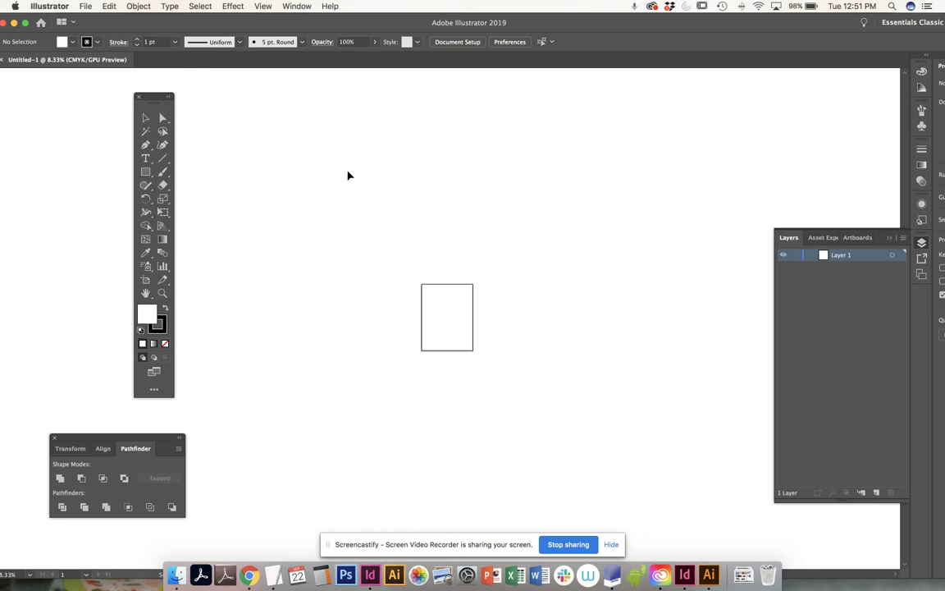
pyautogui.click(300, 5)
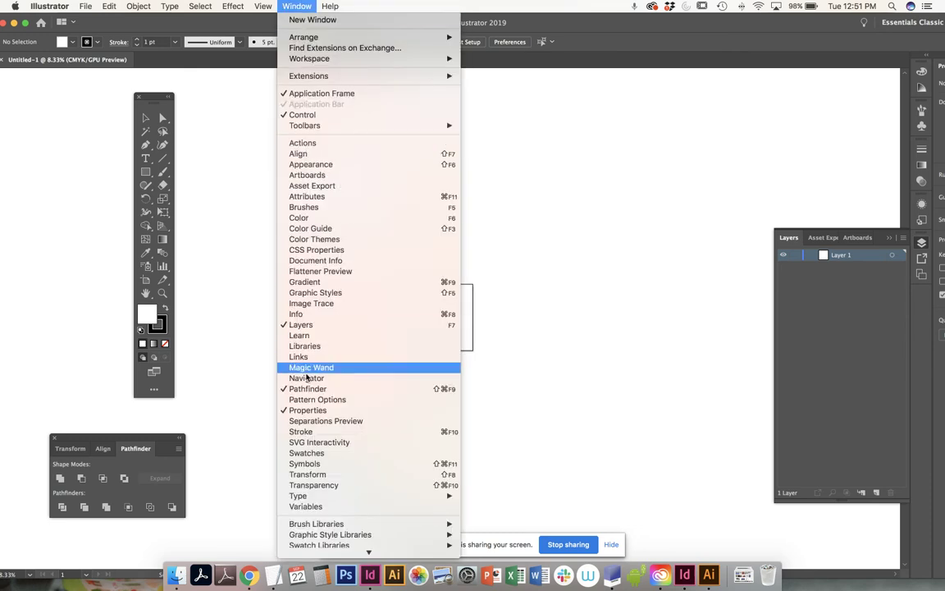
pyautogui.click(308, 453)
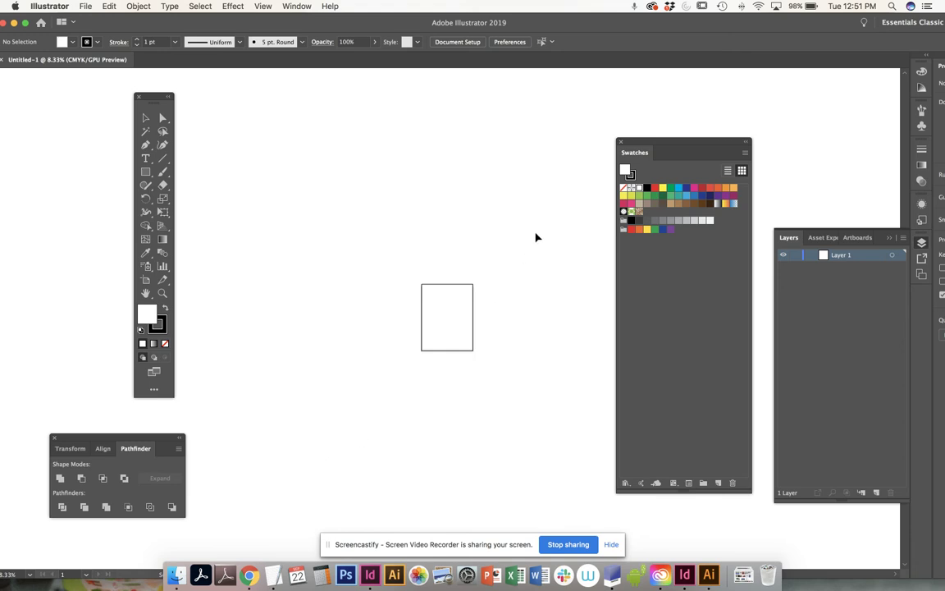
# - Show the rulers along the edges of the document
pyautogui.moveTo(532, 259); pyautogui.dragTo(452, 256)
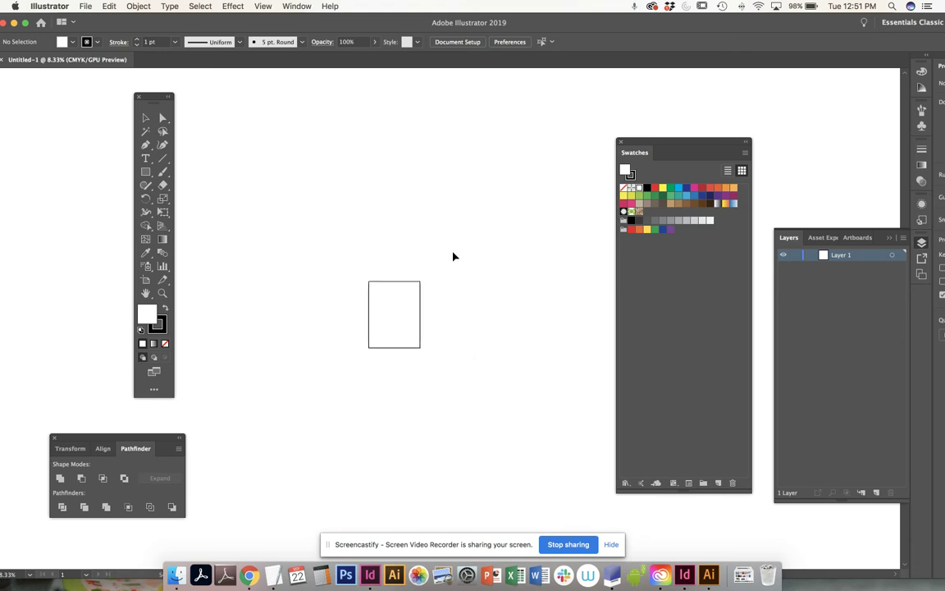
pyautogui.press('super+equal')
pyautogui.press('super+equal')
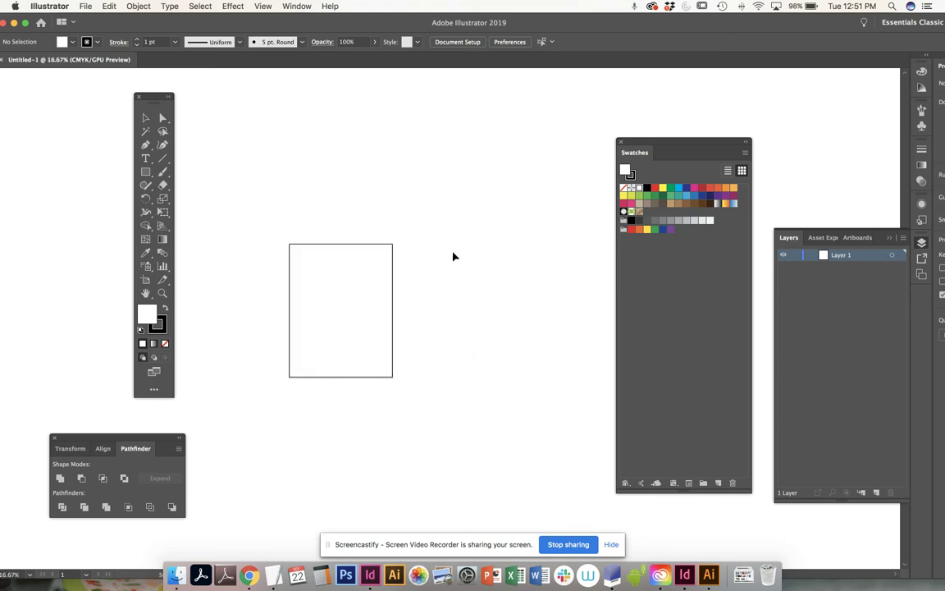
pyautogui.moveTo(390, 306); pyautogui.dragTo(414, 293)
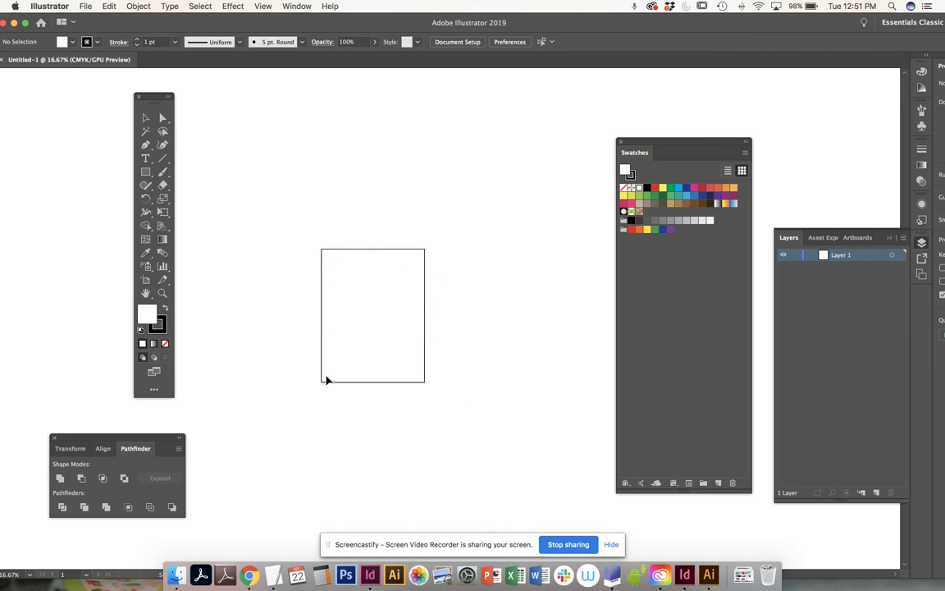
pyautogui.click(264, 7)
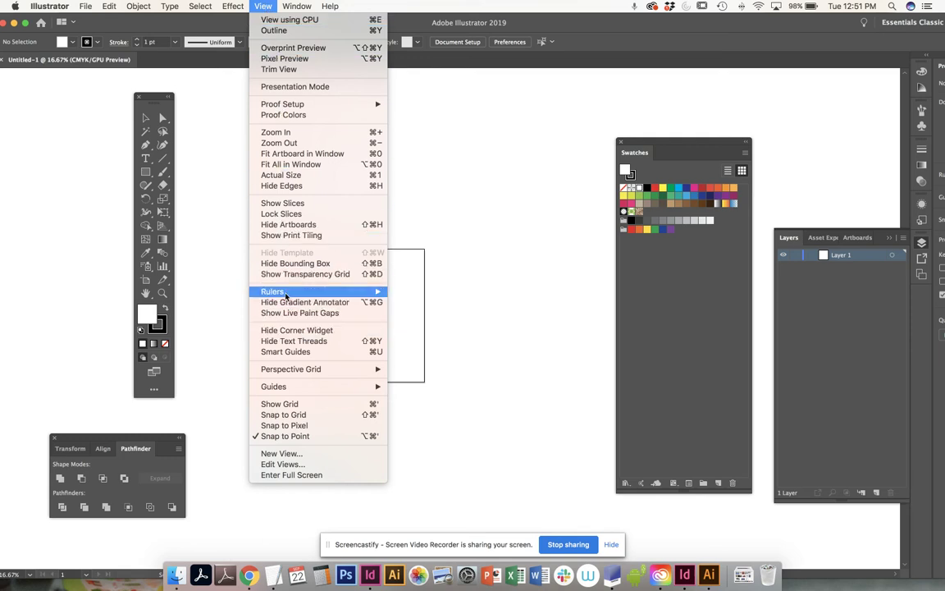
pyautogui.moveTo(383, 294)
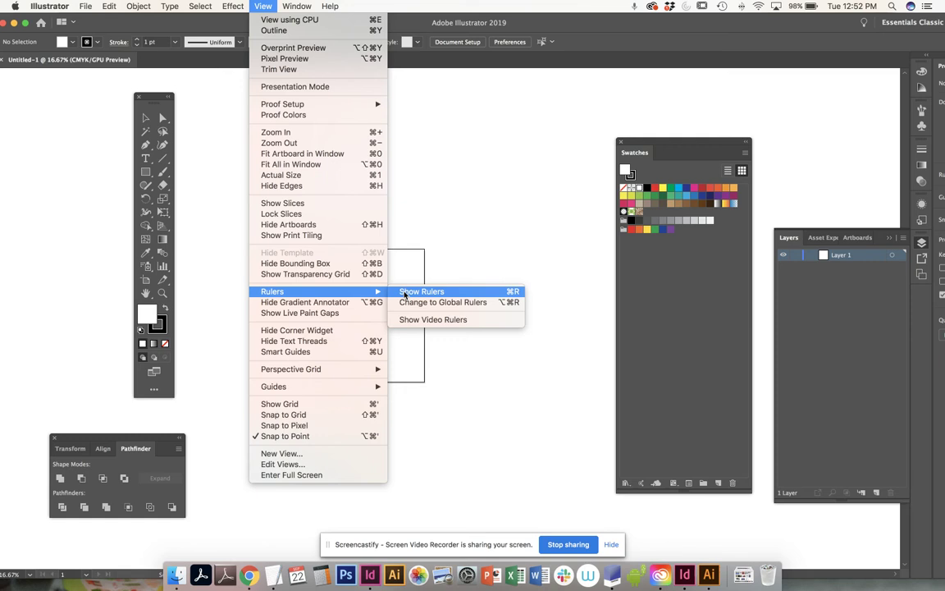
pyautogui.click(403, 294)
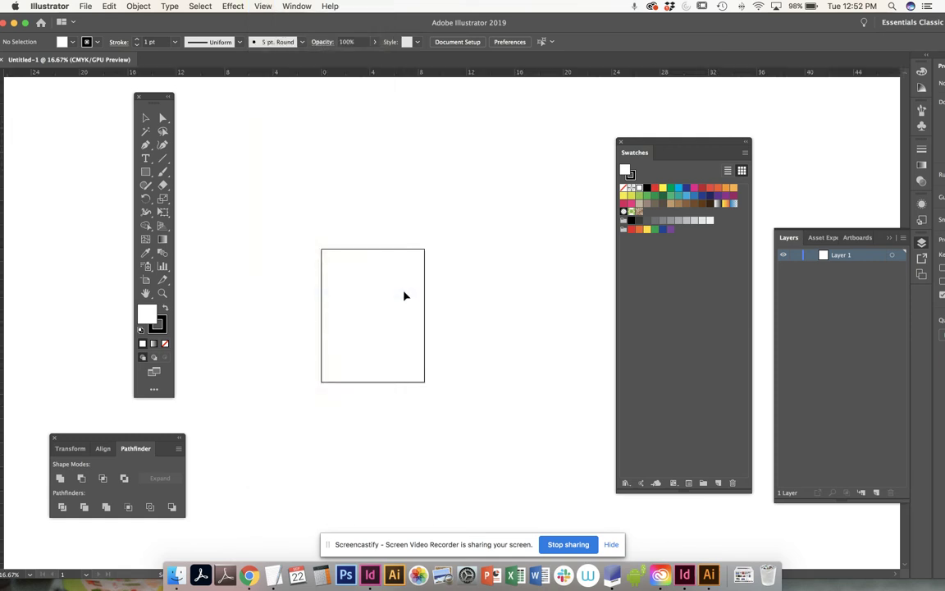
# - Place two vertical ruler guides on the artboard, about 2.8 in and 1.6 in from its left edge
pyautogui.hscroll(-5, 232, 197)
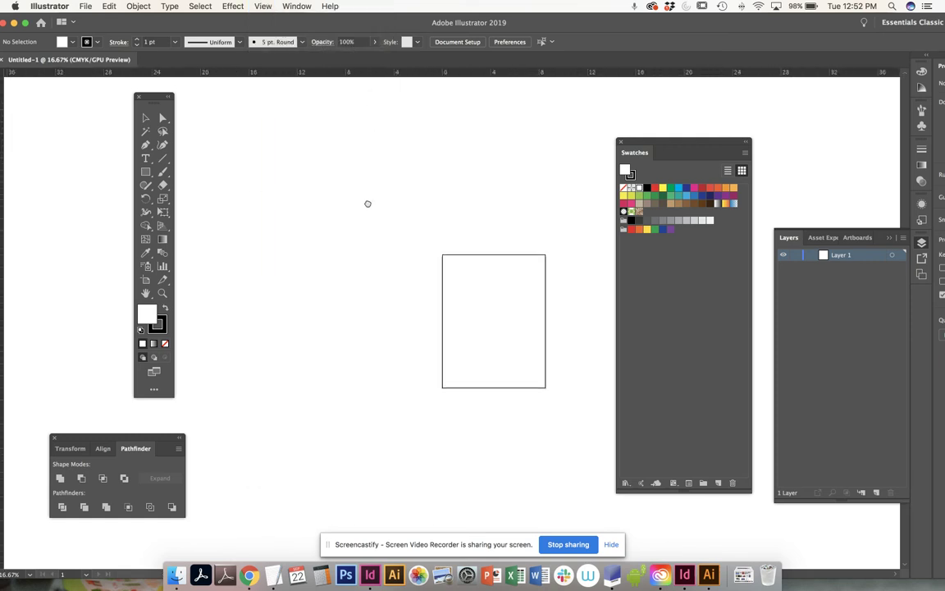
pyautogui.doubleClick(211, 20)
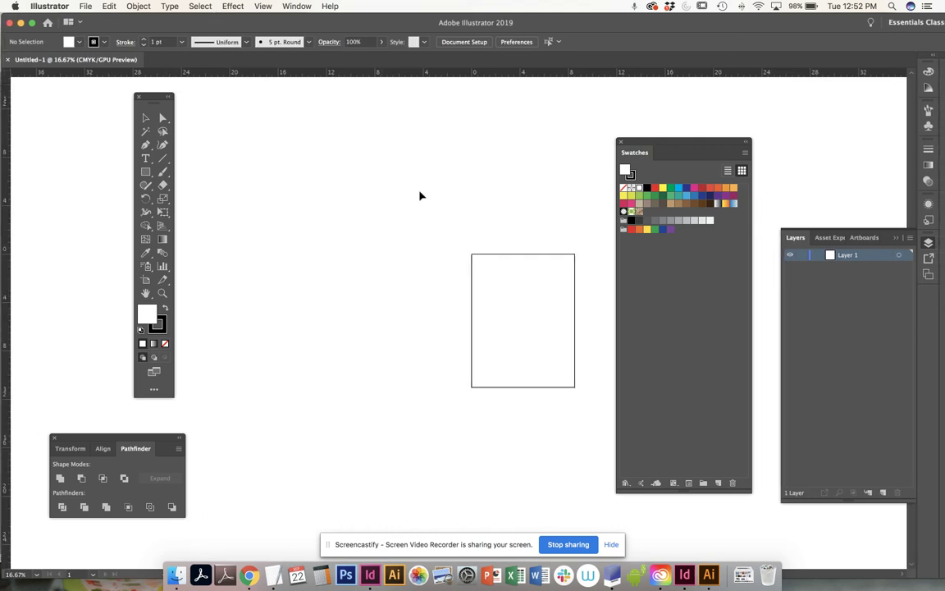
pyautogui.press('super+equal')
pyautogui.moveTo(540, 326); pyautogui.dragTo(380, 273)
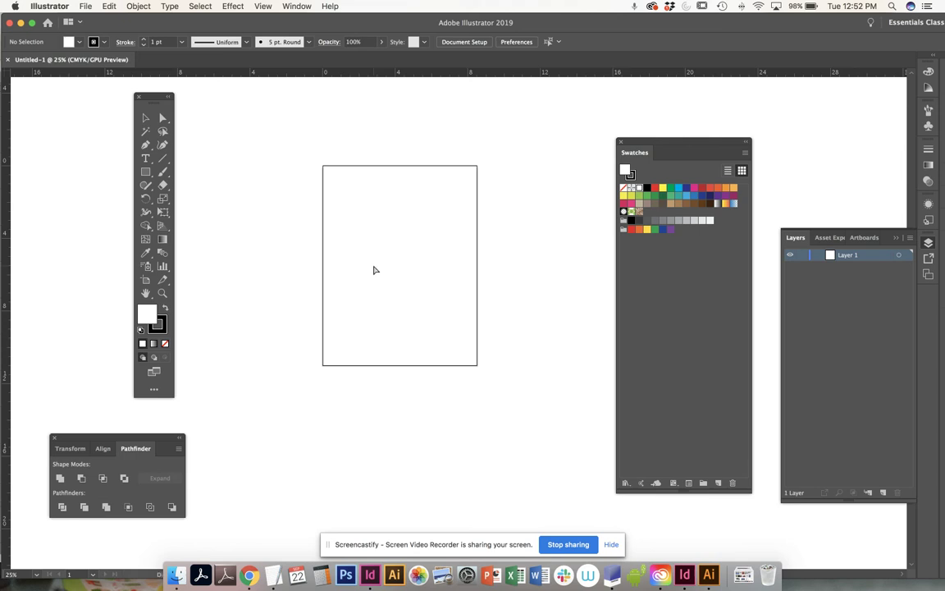
pyautogui.press('super+equal')
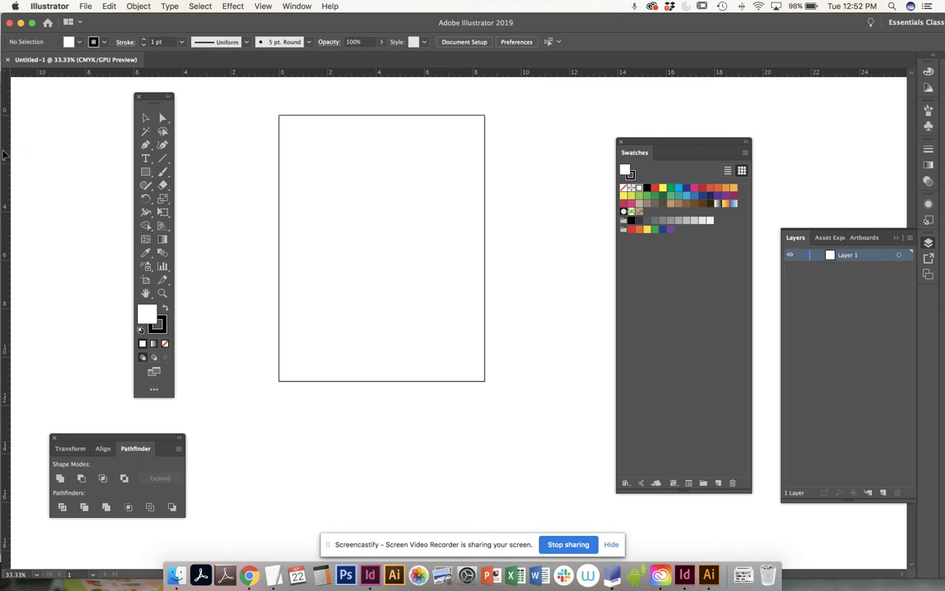
pyautogui.moveTo(4, 154); pyautogui.dragTo(347, 167)
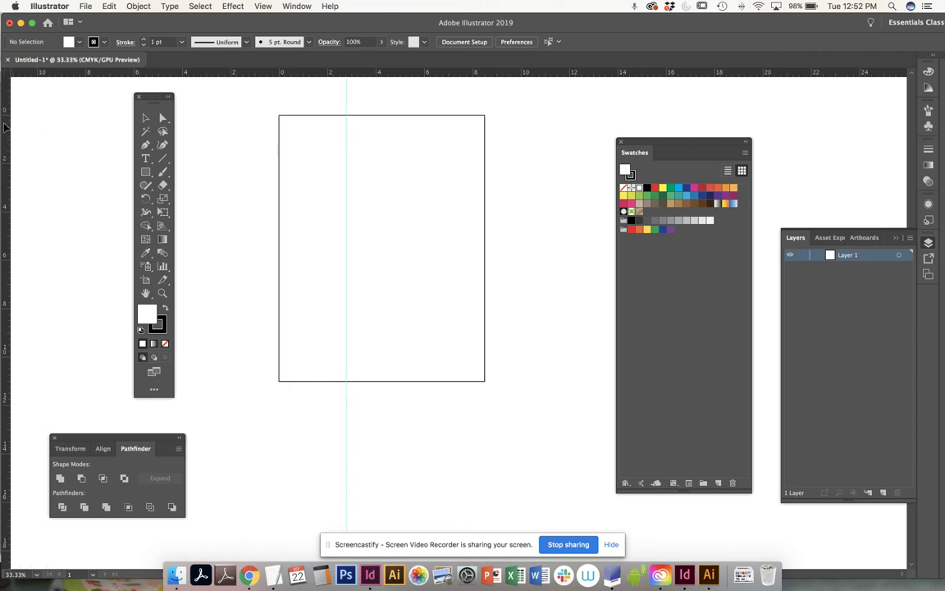
pyautogui.moveTo(5, 123); pyautogui.dragTo(318, 151)
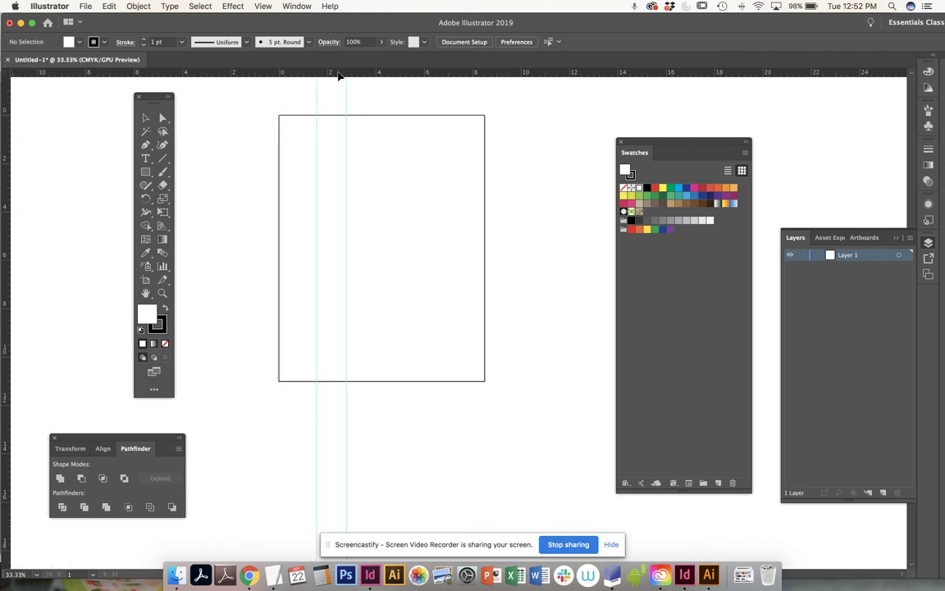
pyautogui.moveTo(341, 75)
pyautogui.mouseDown()
pyautogui.moveTo(332, 147)
pyautogui.moveTo(336, 75)
pyautogui.mouseUp()
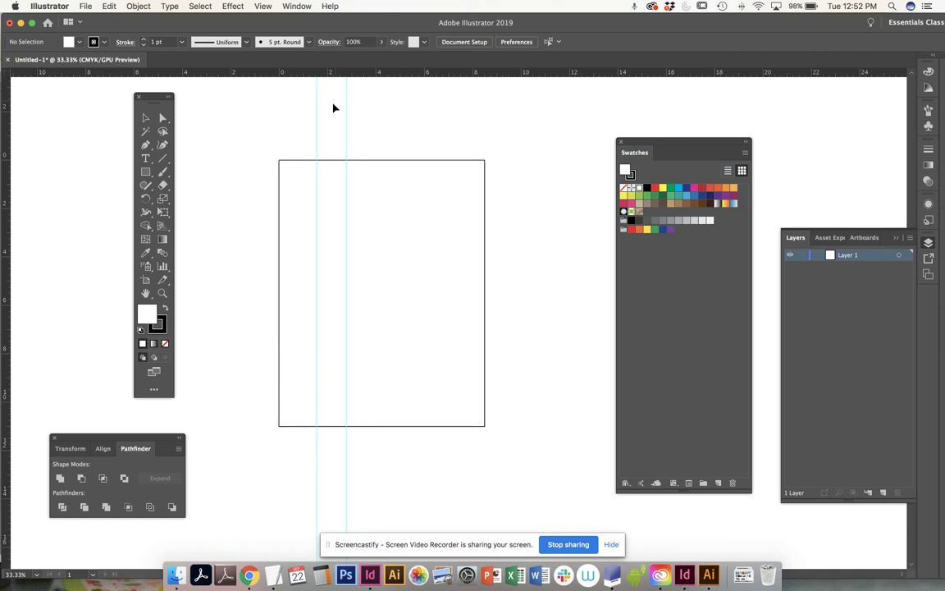
# - Start saving the document and choose the recent folder DSGN115_ILLUSTRATOR_Sampler as its location
pyautogui.click(89, 7)
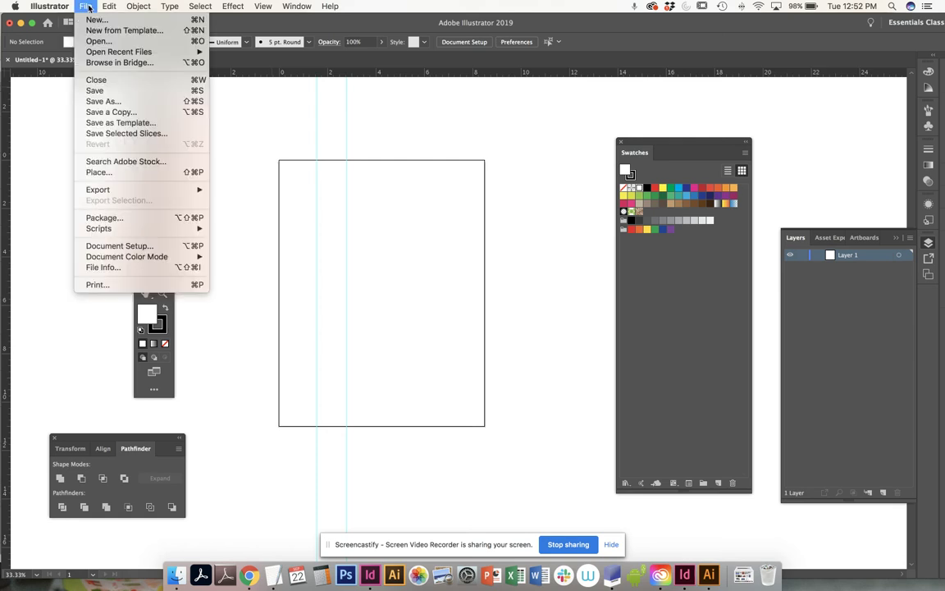
pyautogui.click(102, 91)
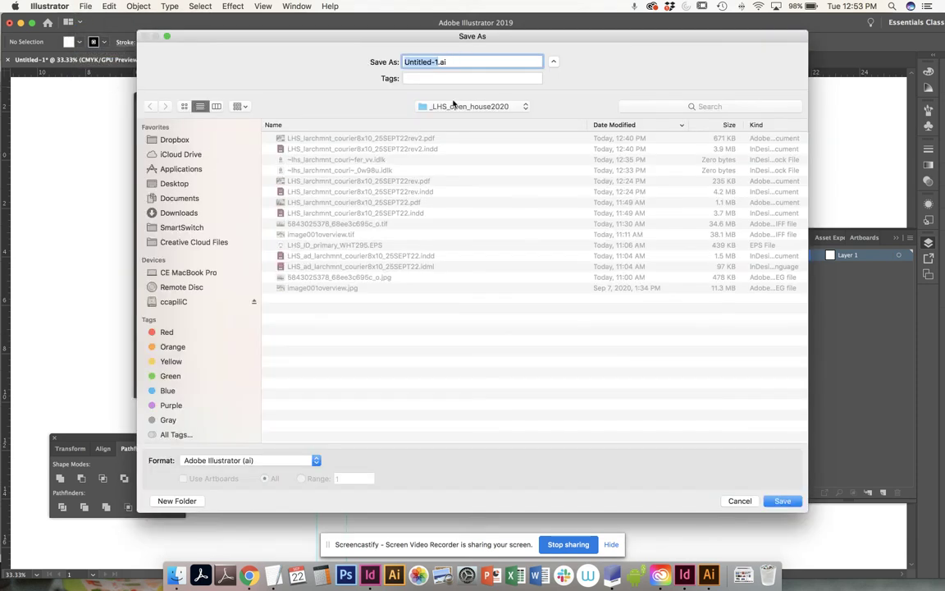
pyautogui.click(455, 106)
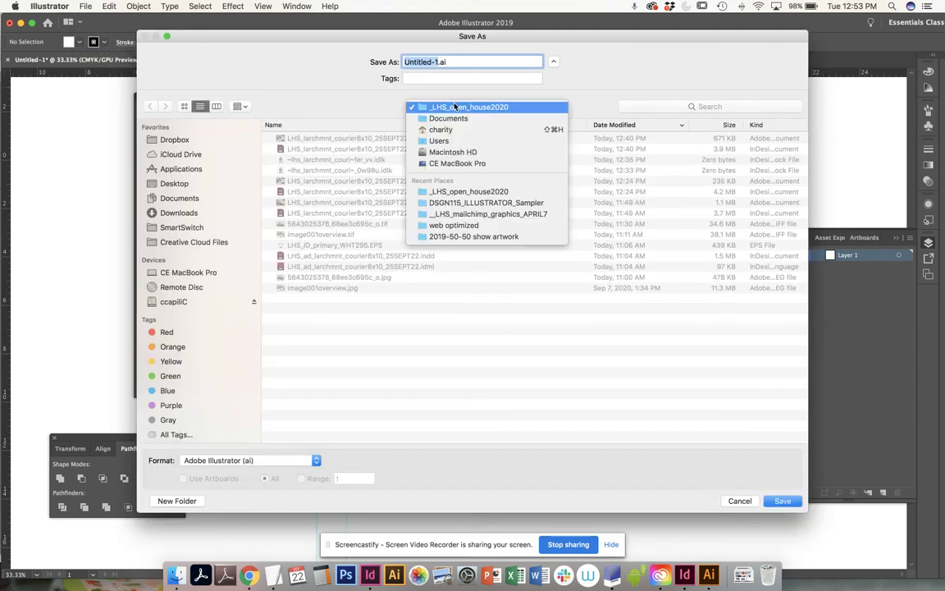
pyautogui.click(480, 203)
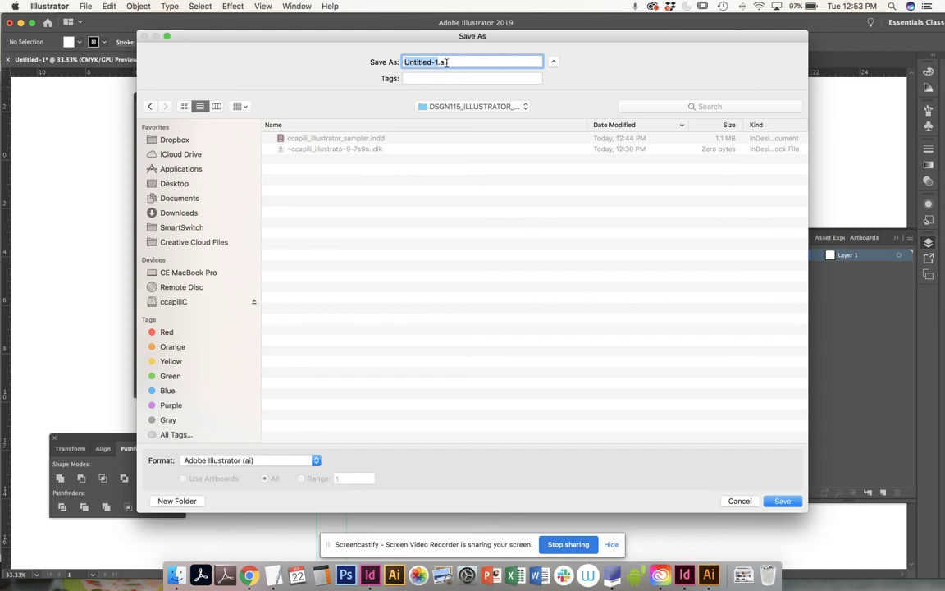
# - Set the file format to Illustrator EPS (eps) and save under the author's username followed by _sampleDEMO
pyautogui.click(231, 461)
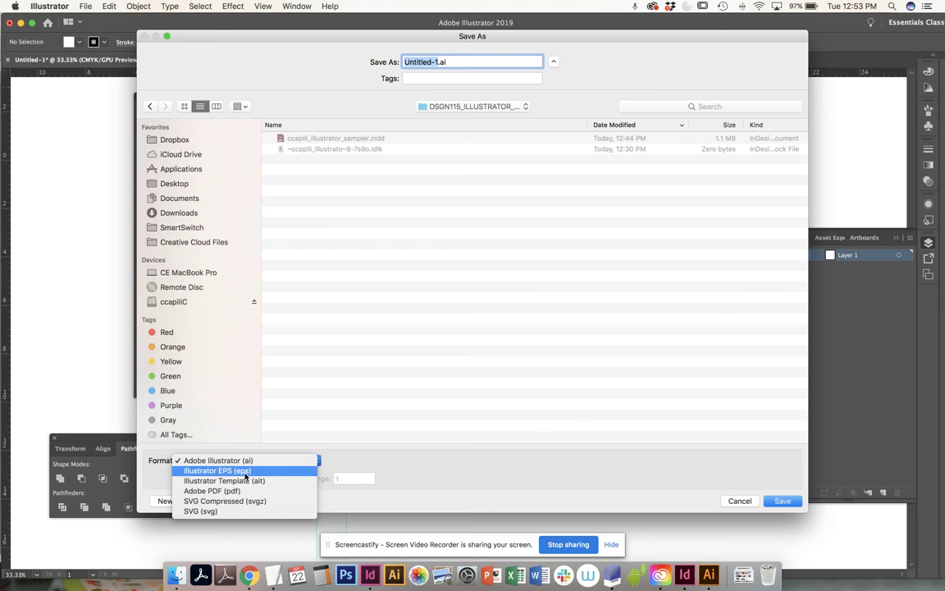
pyautogui.click(245, 473)
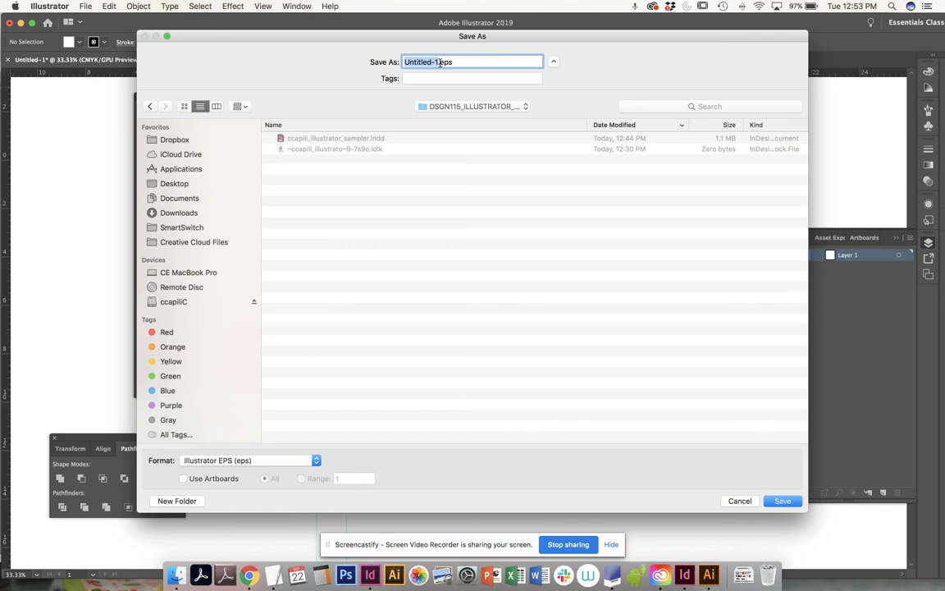
pyautogui.write('ccapill')
pyautogui.write('_sampleDEMO')
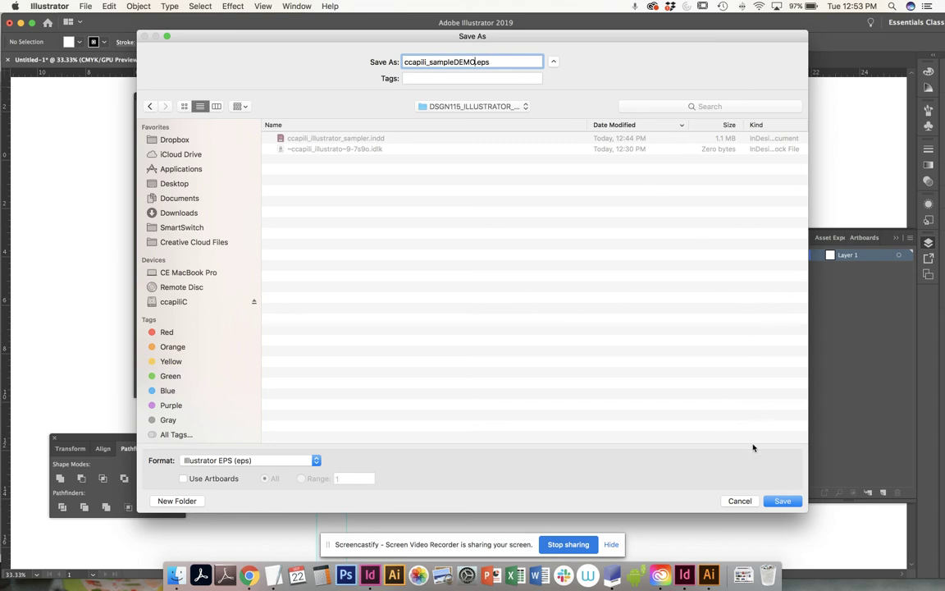
pyautogui.click(783, 500)
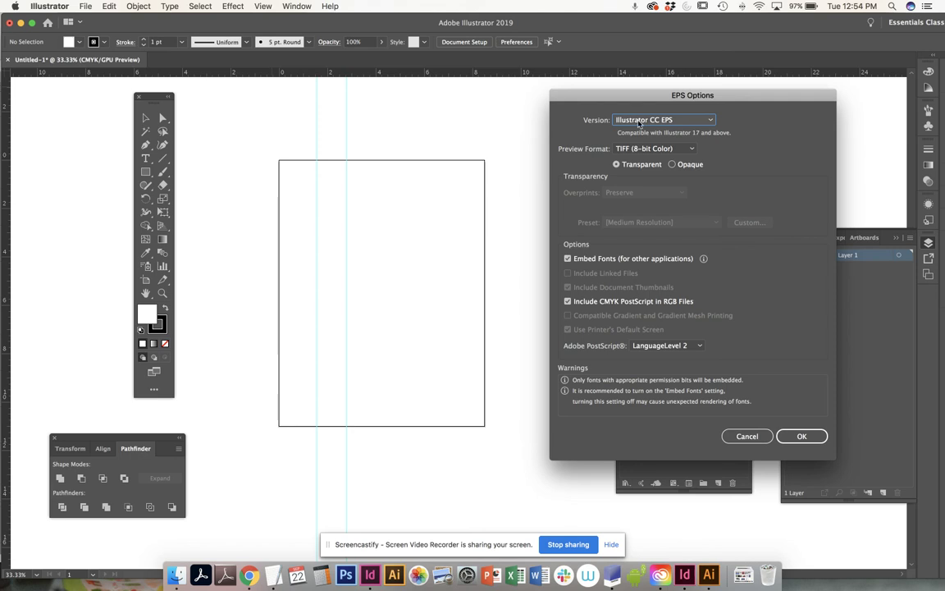
# - Choose Illustrator CC EPS as the version in the EPS options and finish the save
pyautogui.click(639, 120)
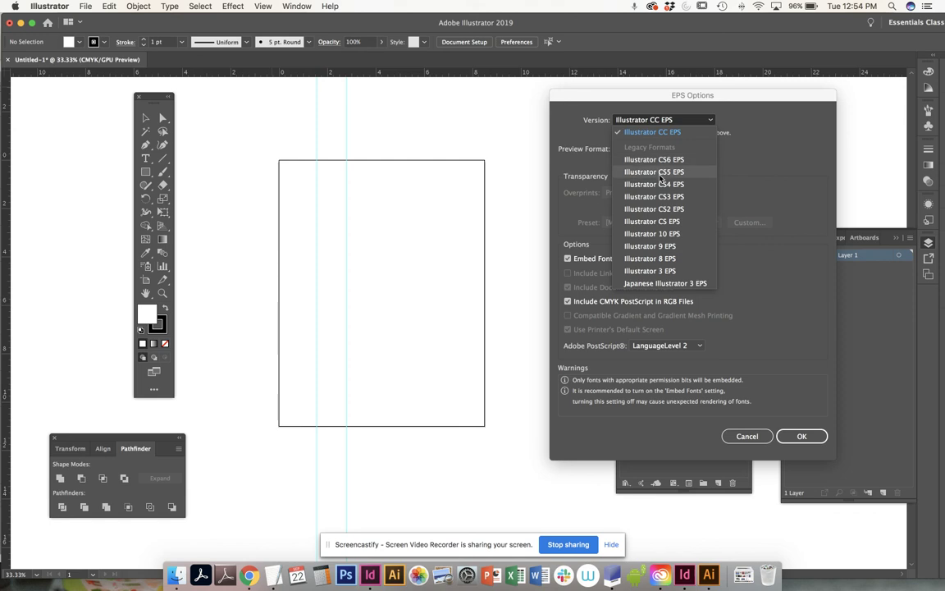
pyautogui.click(660, 132)
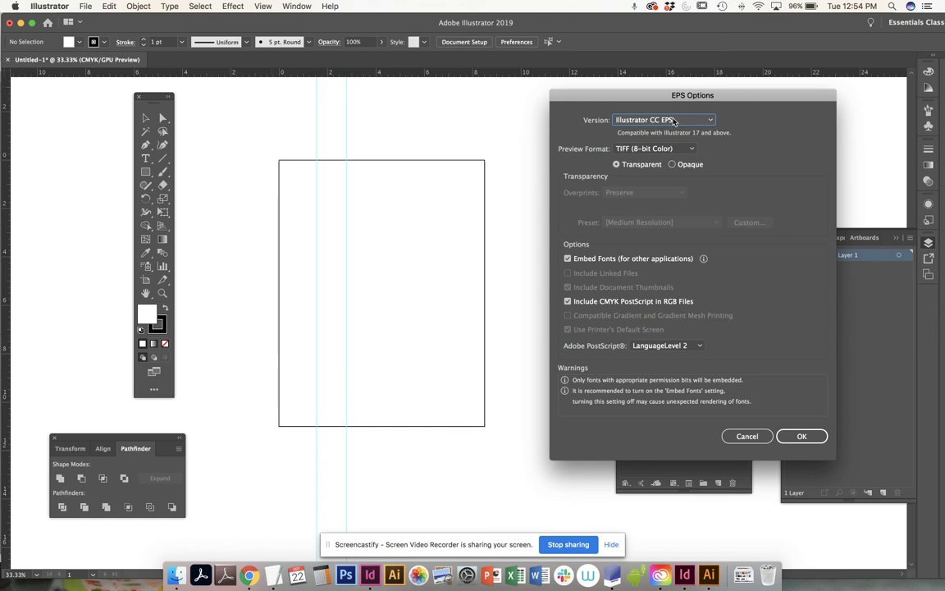
pyautogui.click(800, 437)
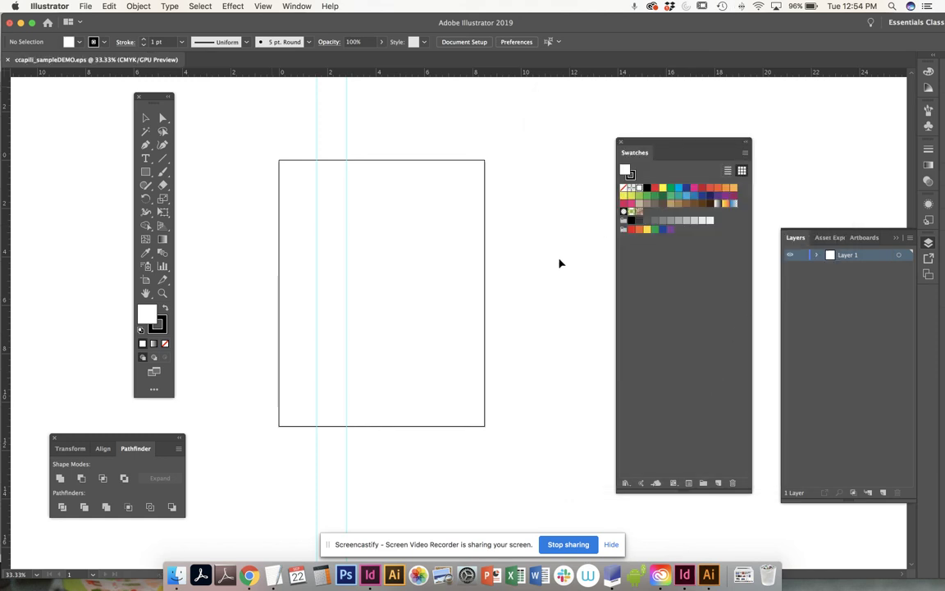
pyautogui.moveTo(535, 273)
pyautogui.mouseDown()
pyautogui.moveTo(549, 304)
pyautogui.moveTo(549, 282)
pyautogui.mouseUp()
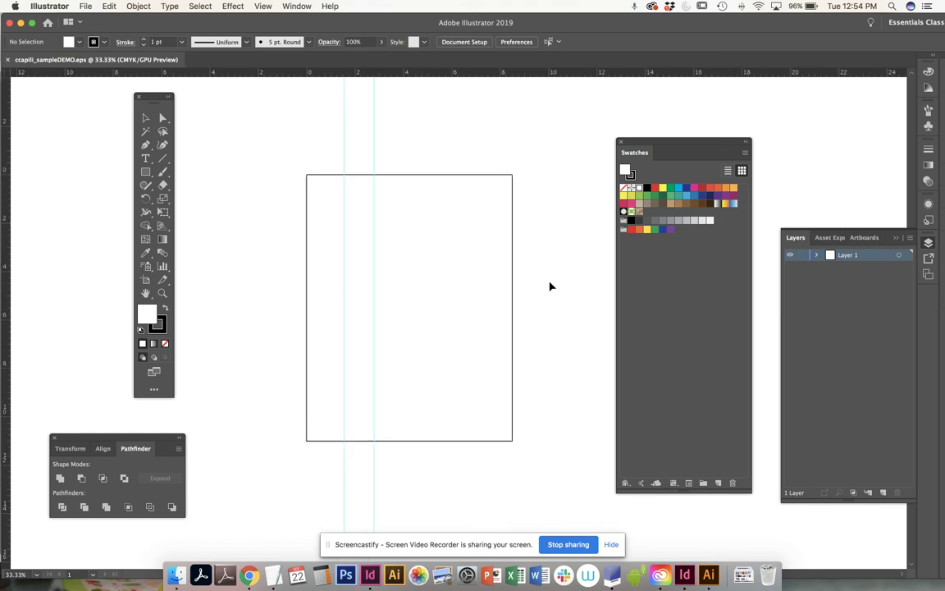